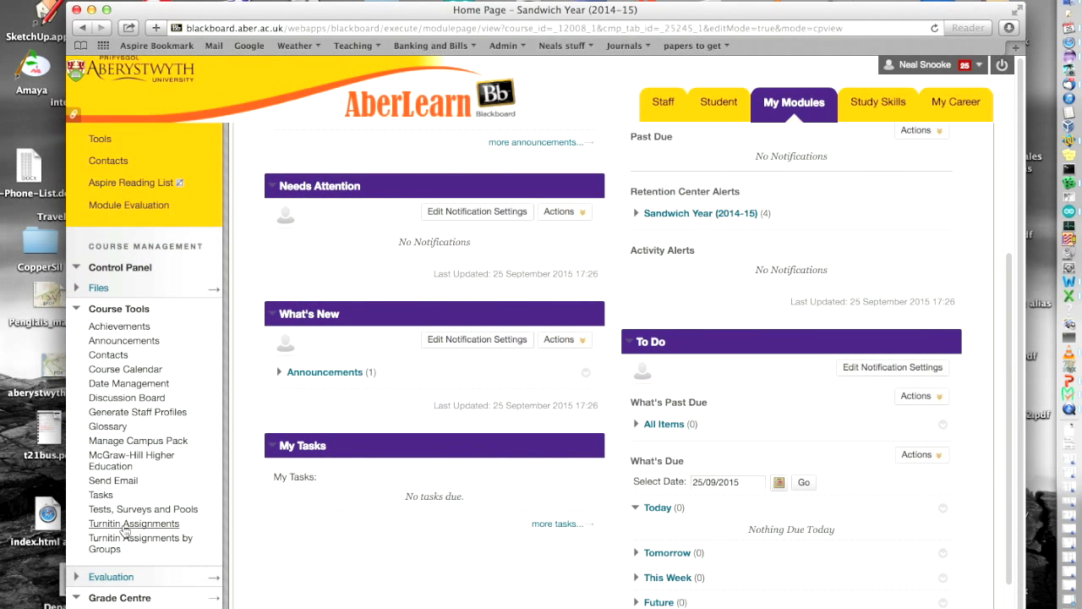
# - Open the Industrial Year Report inbox from the module's Turnitin Assignments and look over the submitted papers
pyautogui.click(129, 524)
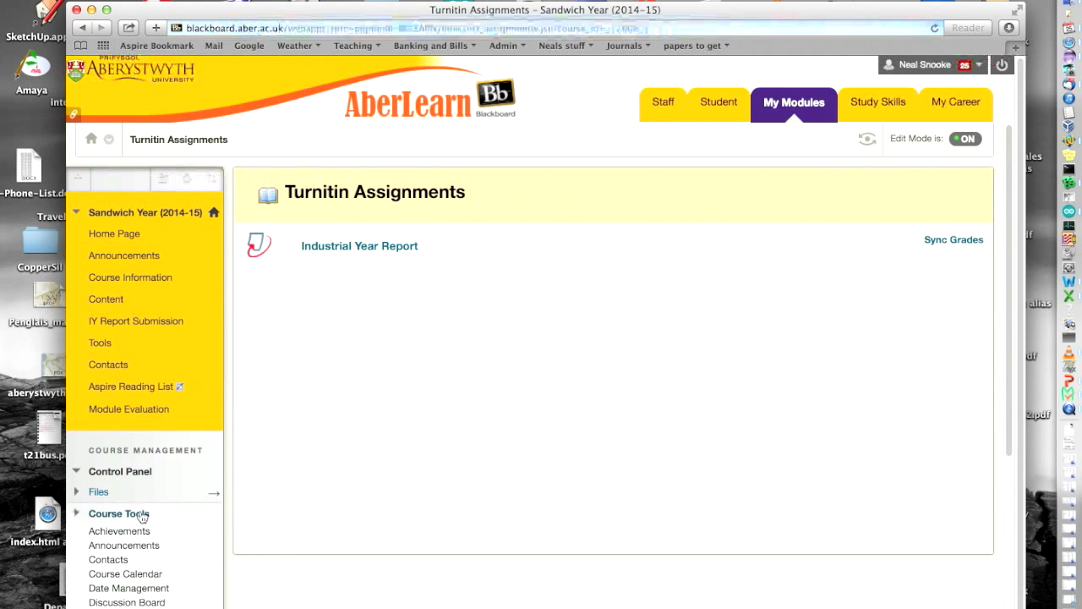
pyautogui.click(390, 246)
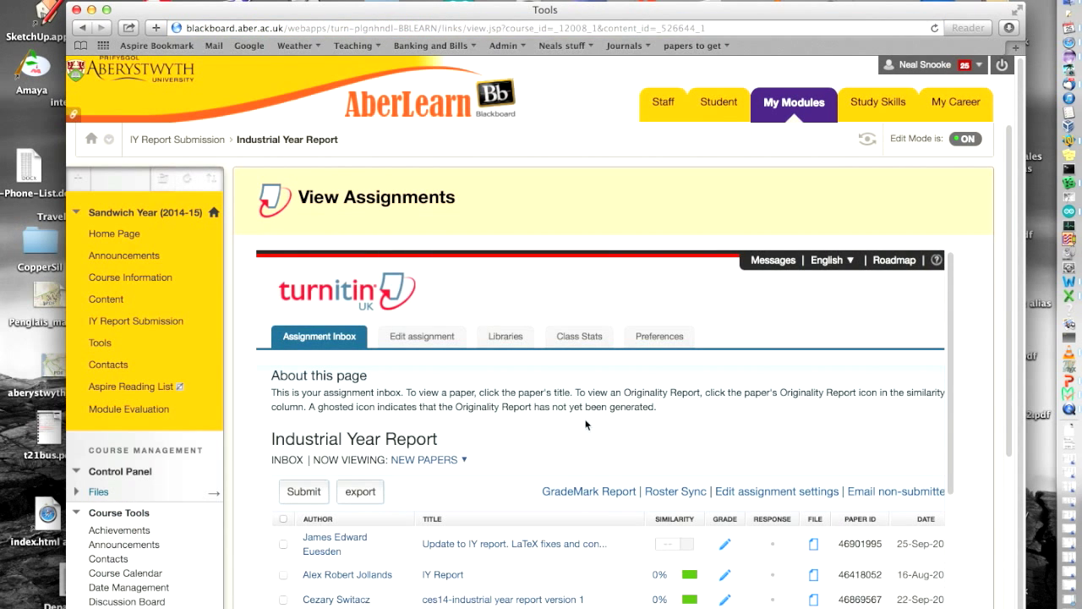
pyautogui.scroll(-5, 591, 418)
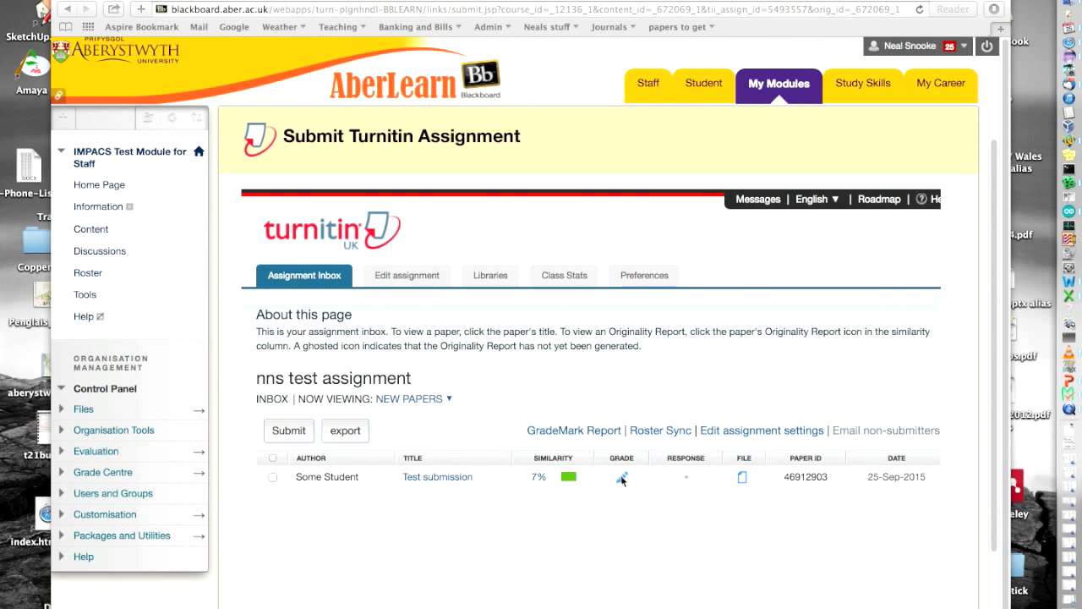
# - Open Test submission for grading and save the comment "I really want to tell you this..." above the Guidelines heading, associated with the Structure criterion
pyautogui.click(621, 478)
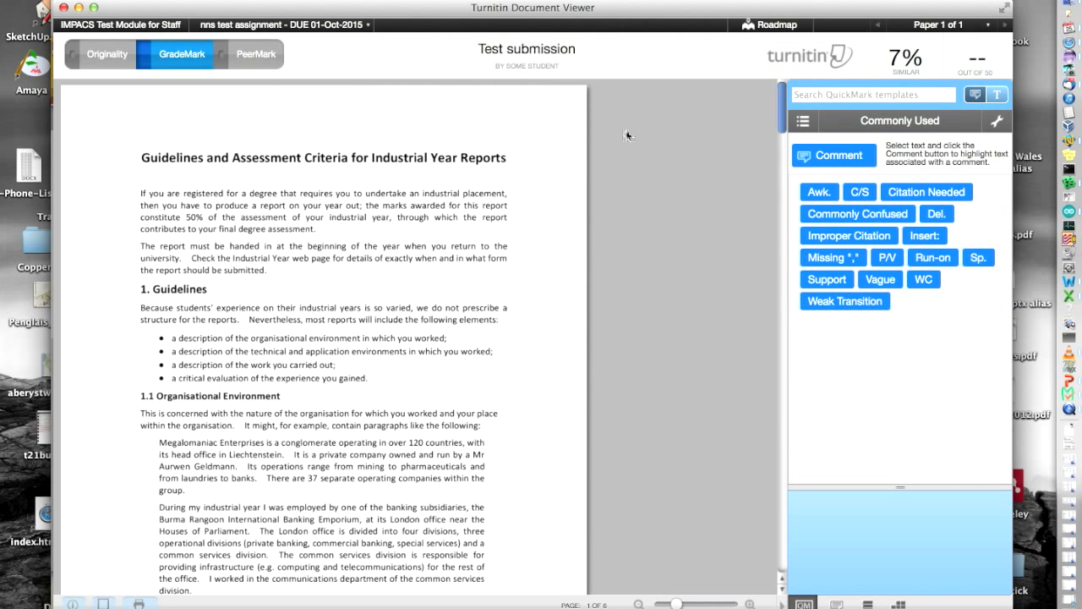
pyautogui.click(346, 273)
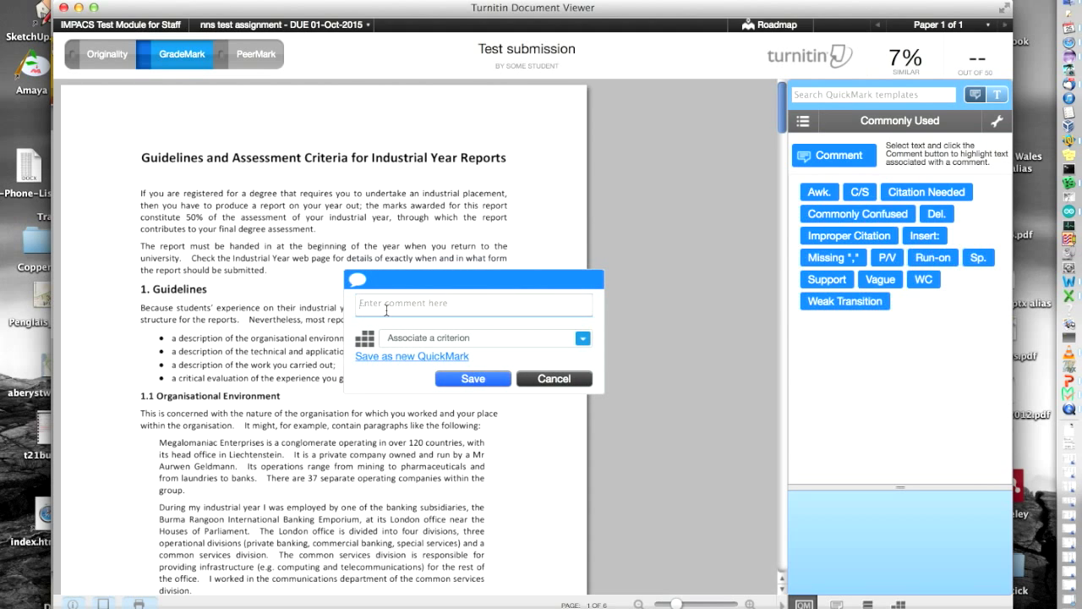
pyautogui.write('I')
pyautogui.click(584, 339)
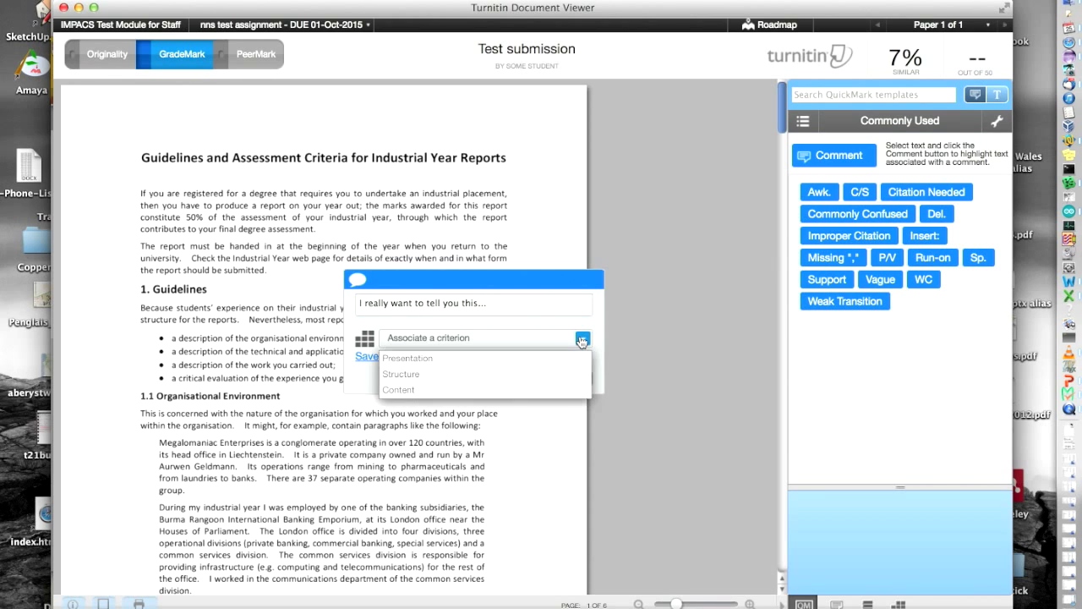
pyautogui.click(408, 377)
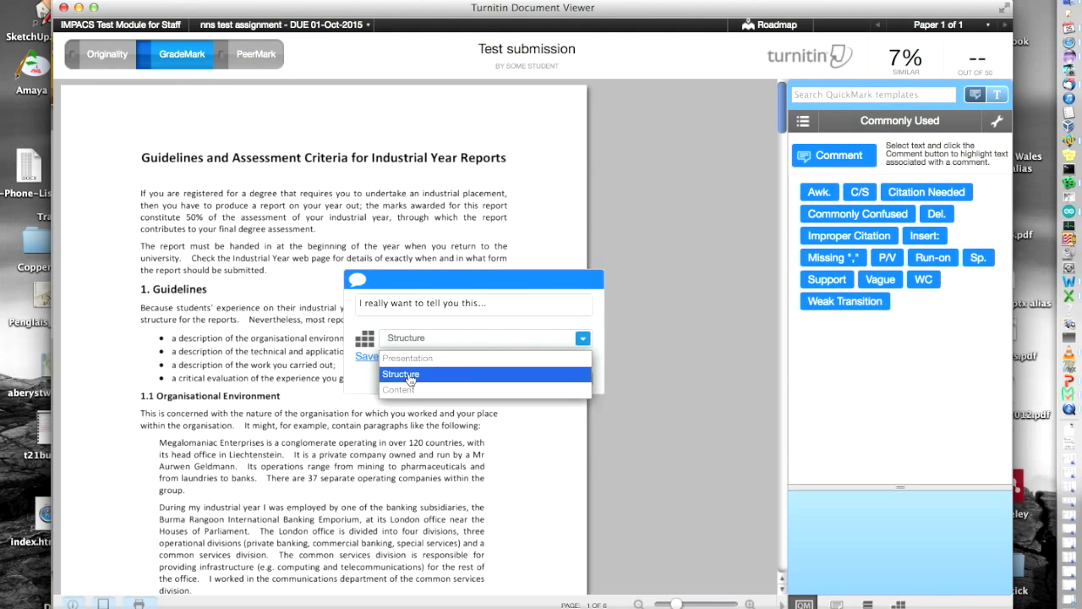
pyautogui.click(478, 378)
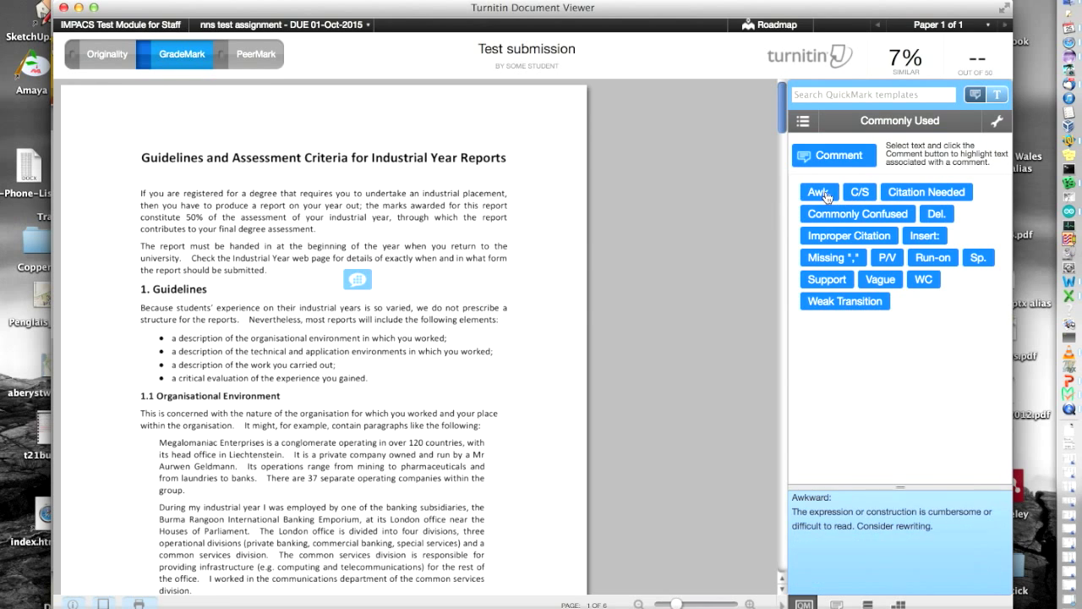
# - Place the Missing ":" QuickMark from the Punctuation set beside the 1.1 Organisational Environment heading and associate it with the Presentation criterion
pyautogui.click(803, 122)
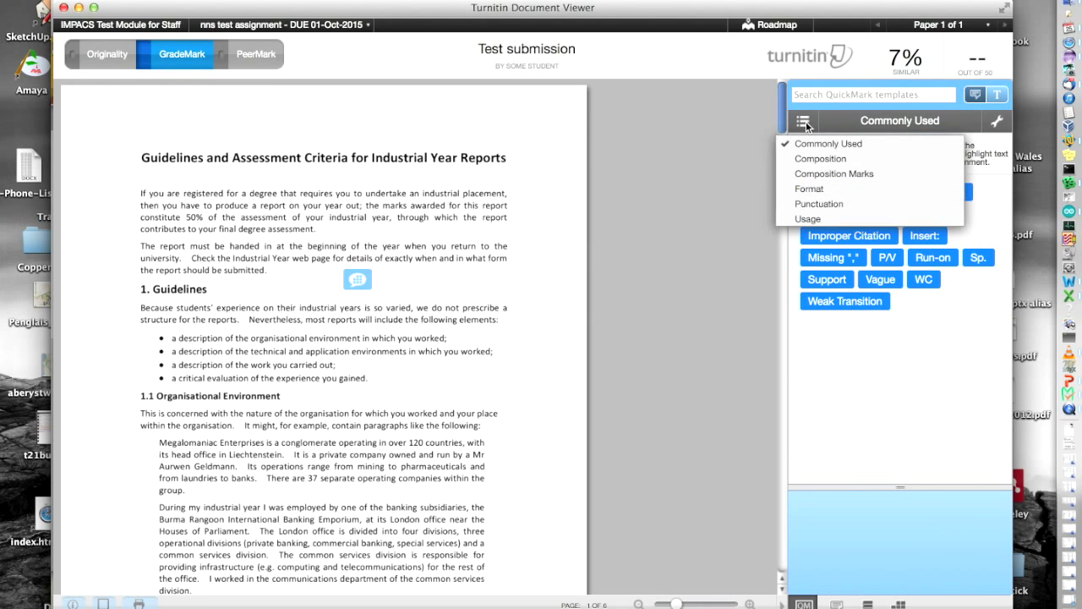
pyautogui.click(811, 206)
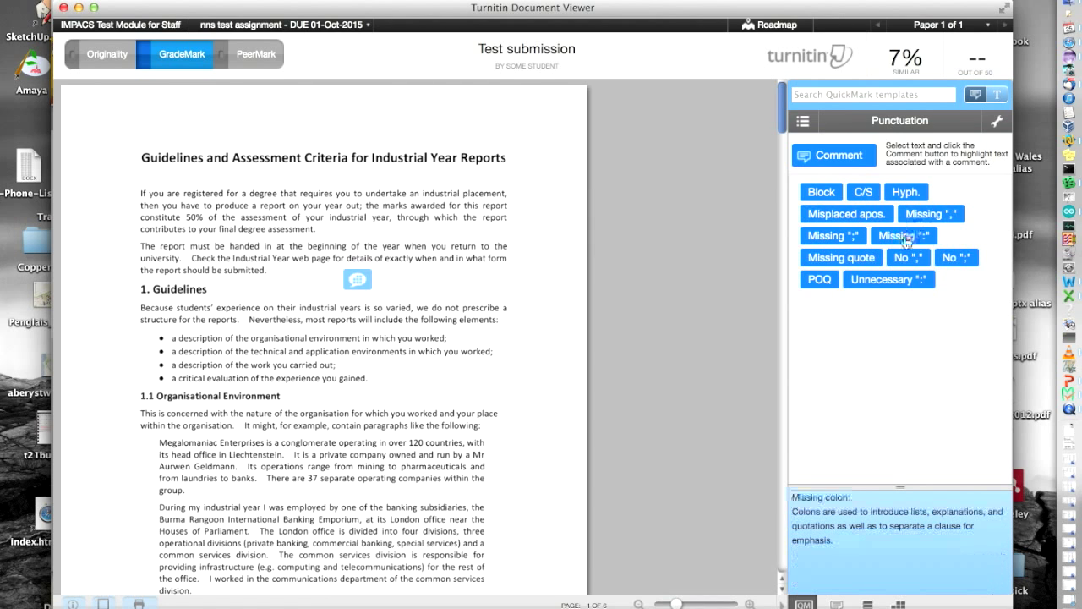
pyautogui.moveTo(903, 236); pyautogui.dragTo(461, 387)
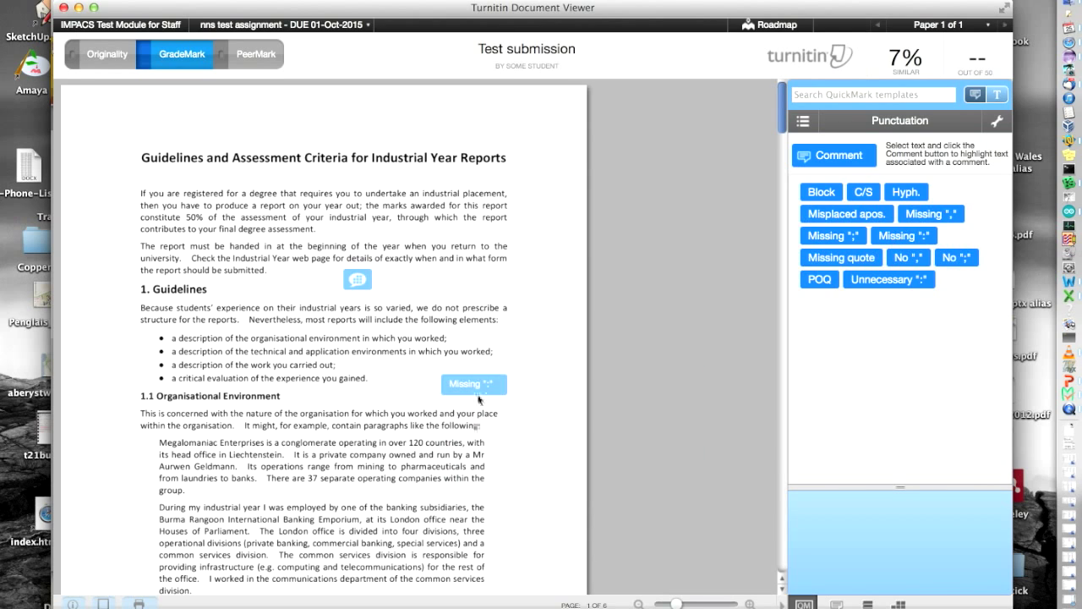
pyautogui.moveTo(474, 383)
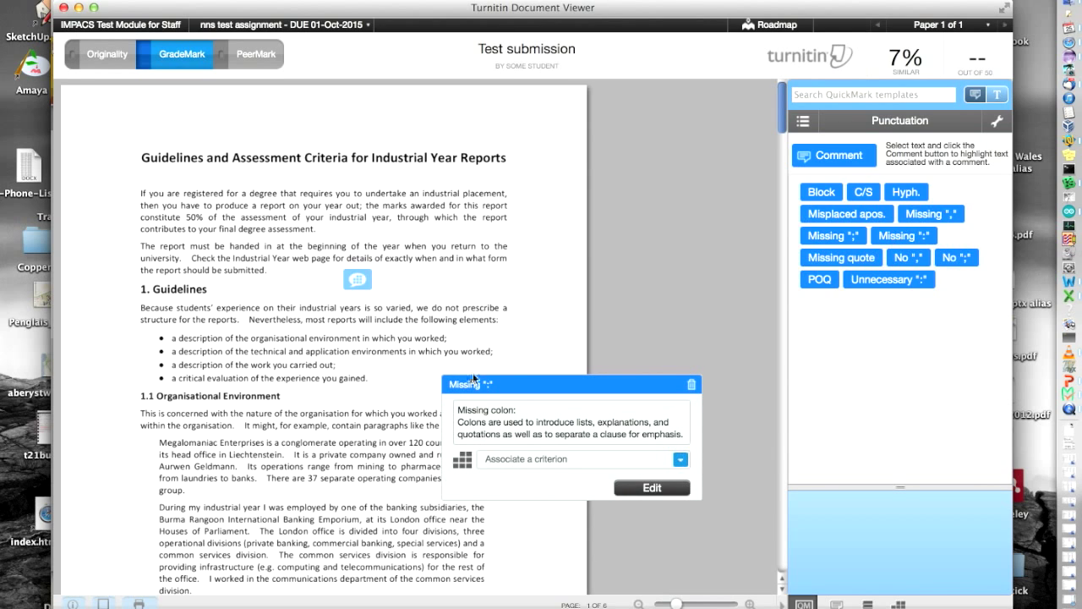
pyautogui.click(680, 461)
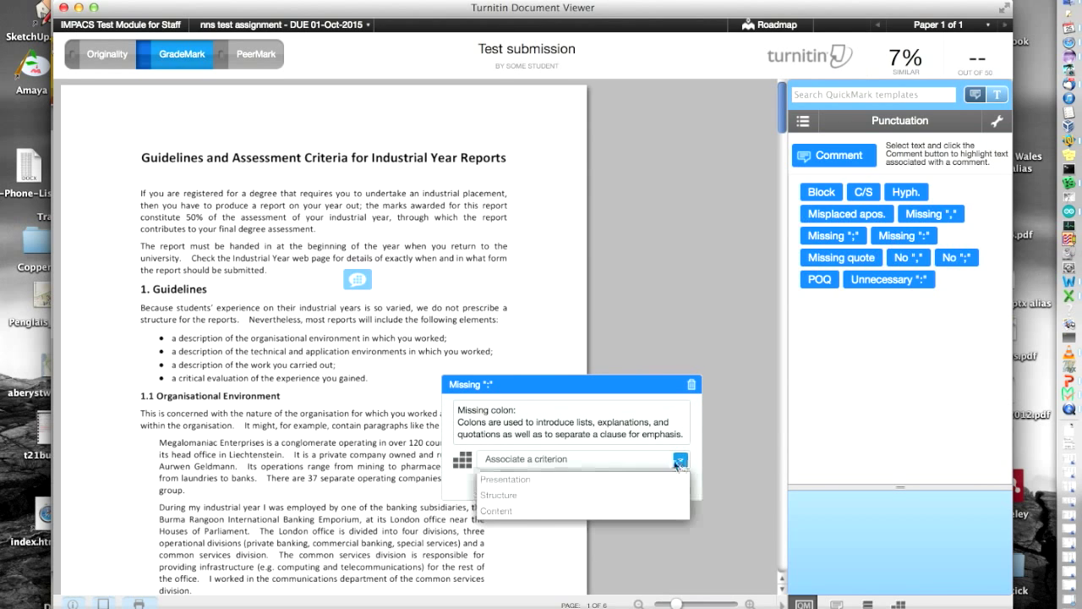
pyautogui.click(520, 480)
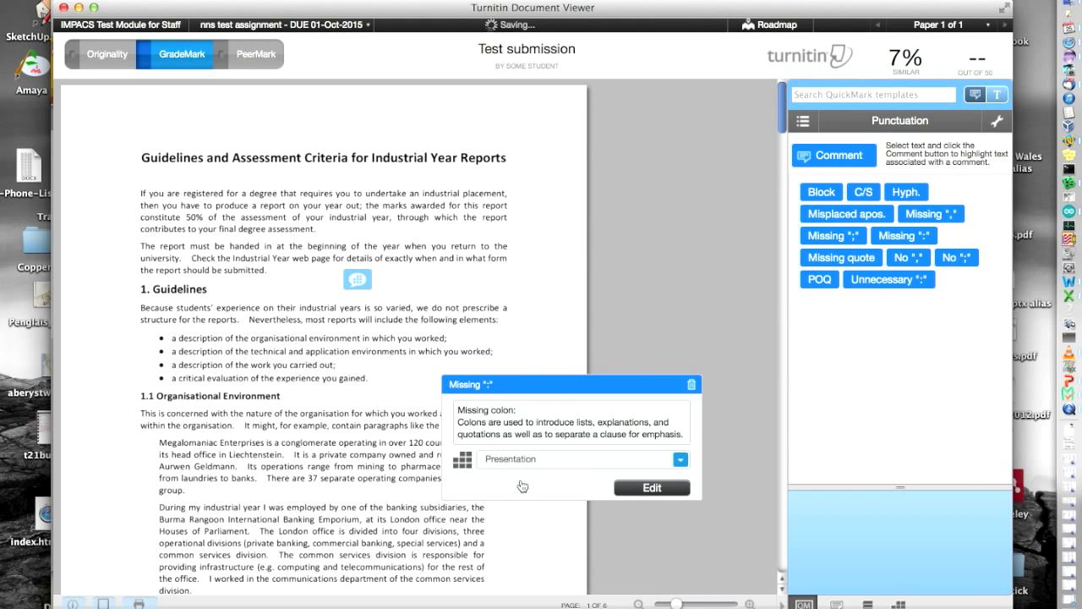
pyautogui.click(703, 422)
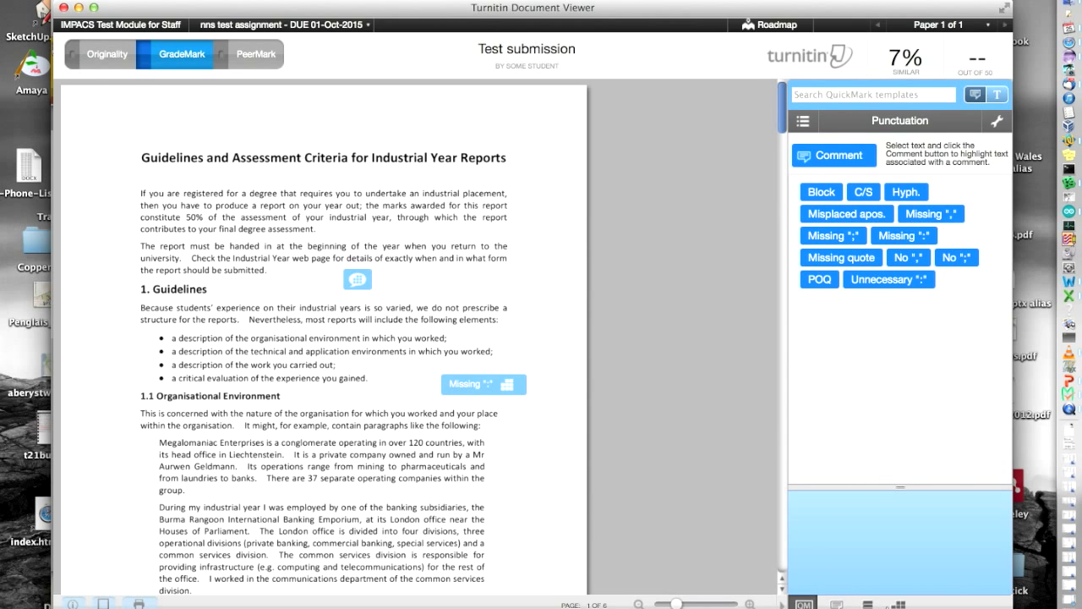
# - Score the rubric 5.5 for Presentation, 6.5 for Structure and 5.5 for Content, and apply the rubric percentage to the grade
pyautogui.click(899, 603)
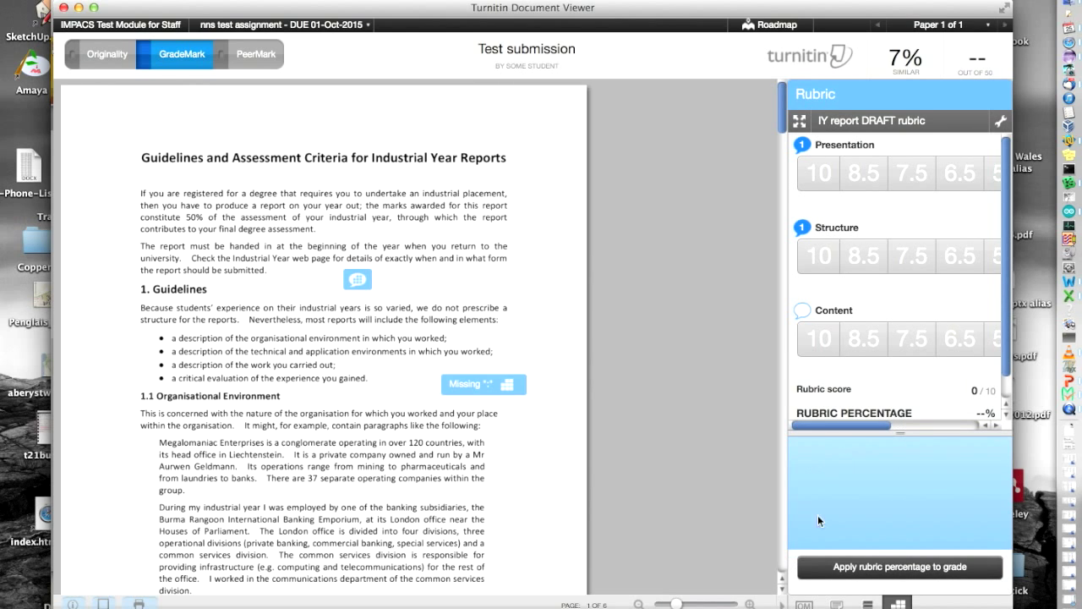
pyautogui.moveTo(880, 433); pyautogui.dragTo(877, 398)
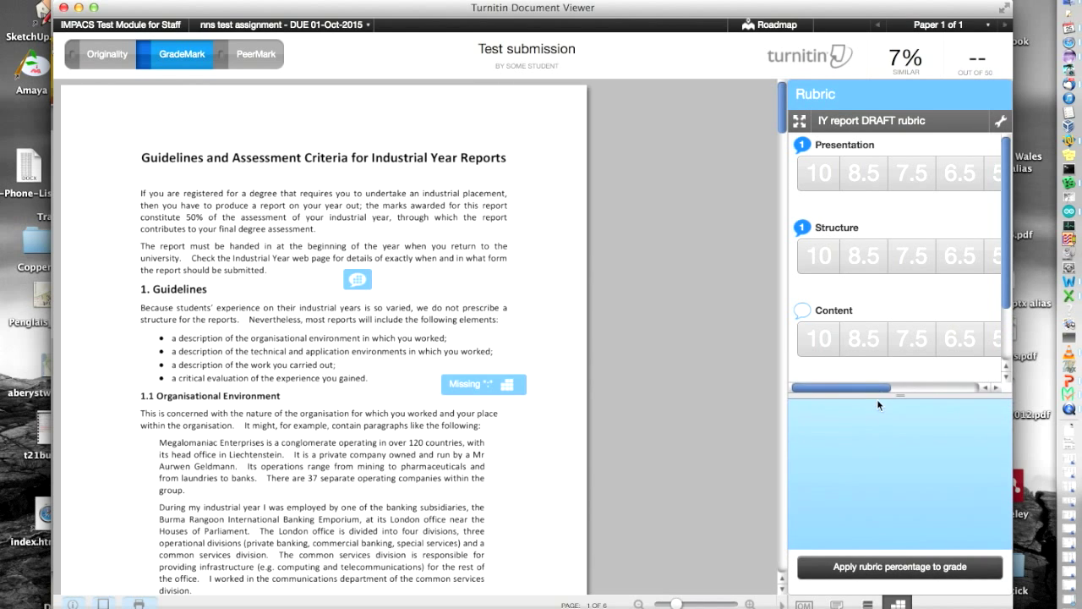
pyautogui.moveTo(863, 177)
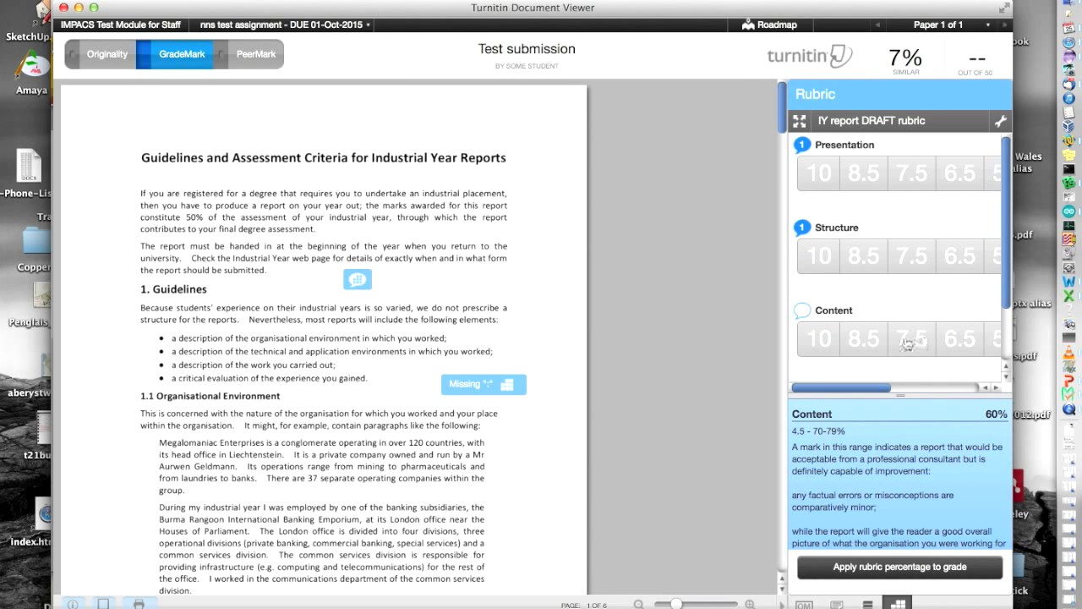
pyautogui.moveTo(849, 387); pyautogui.dragTo(939, 388)
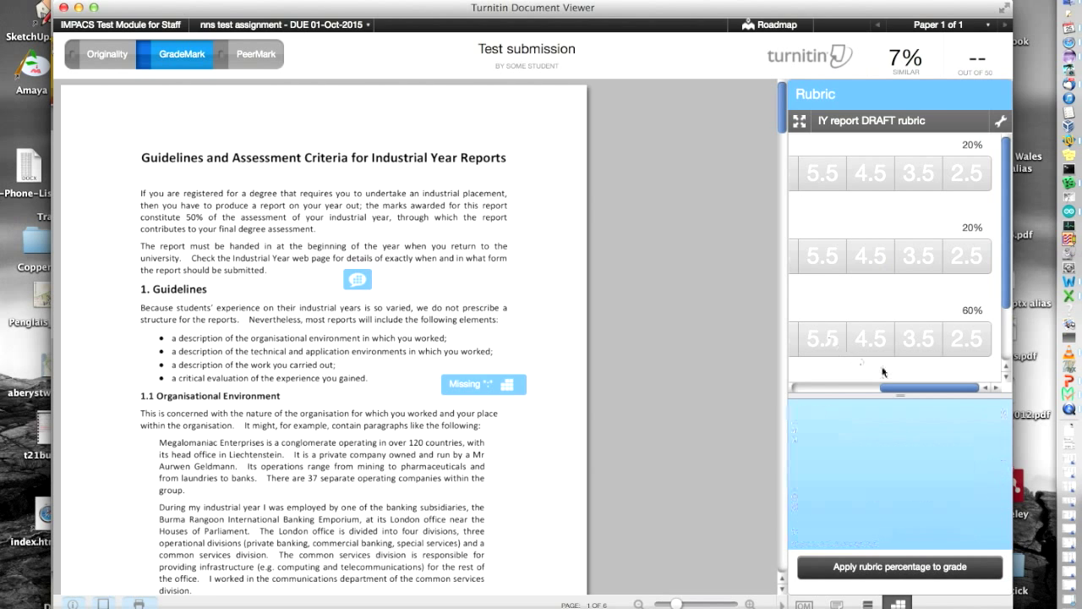
pyautogui.moveTo(904, 391); pyautogui.dragTo(861, 389)
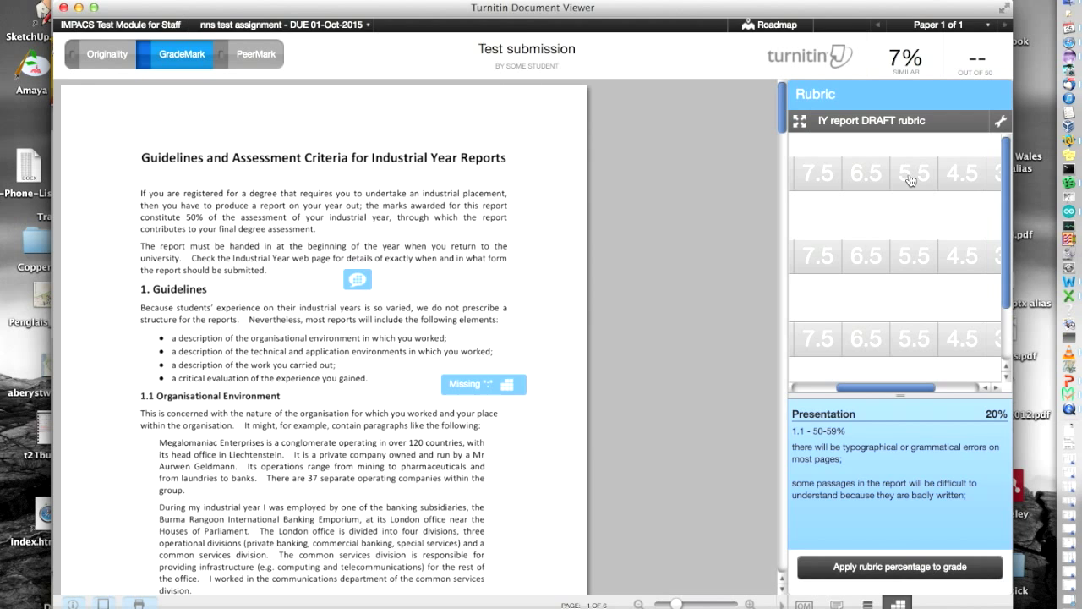
pyautogui.click(911, 177)
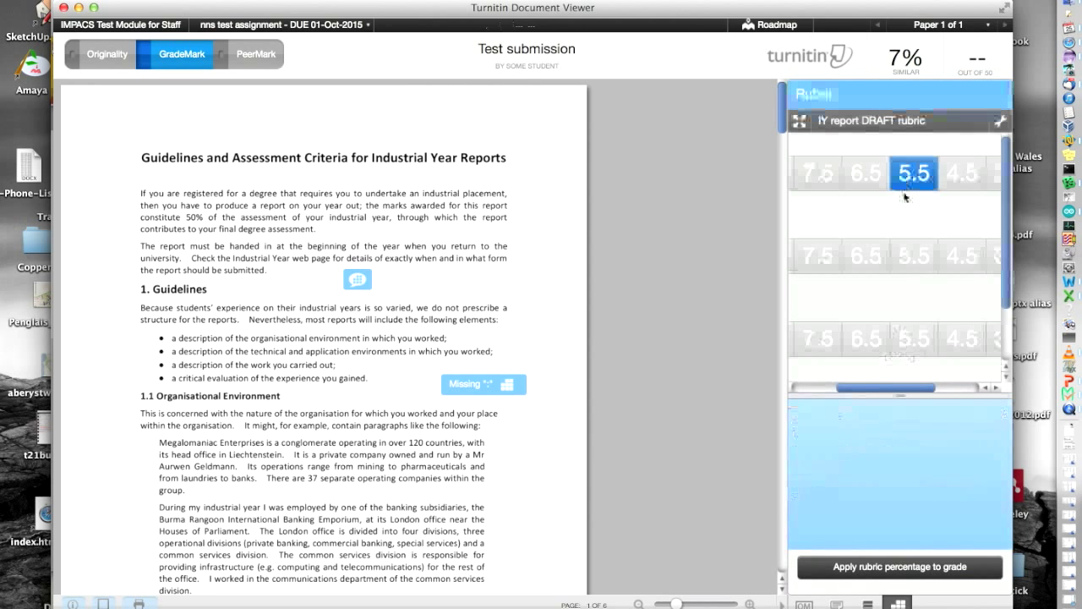
pyautogui.click(864, 260)
pyautogui.click(913, 342)
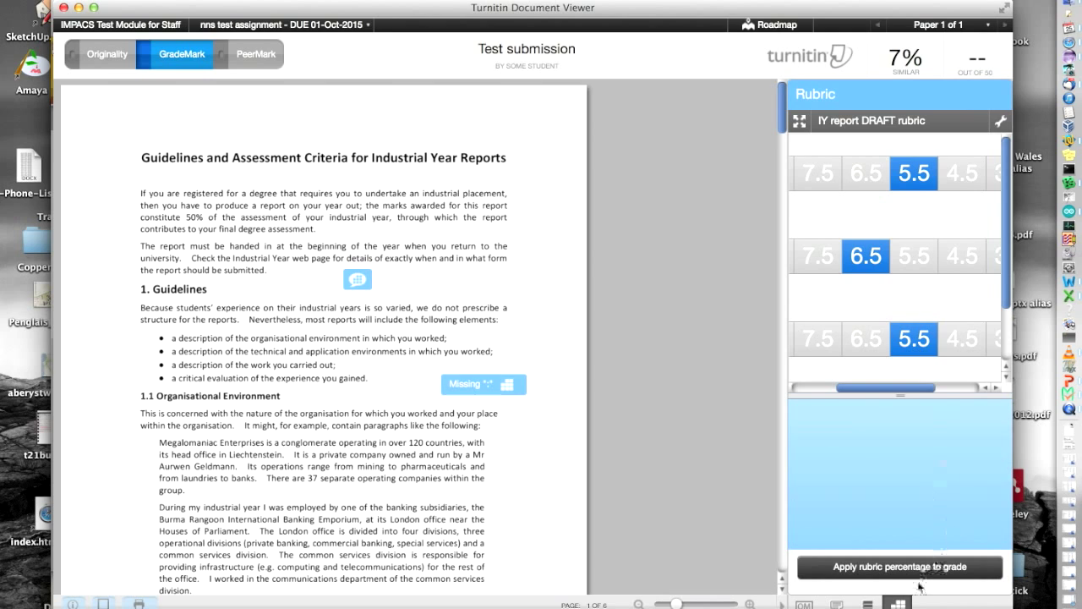
pyautogui.click(915, 571)
# - Start a general text comment on the submission with "Here are my overall comments on the report."
pyautogui.click(837, 604)
pyautogui.click(825, 279)
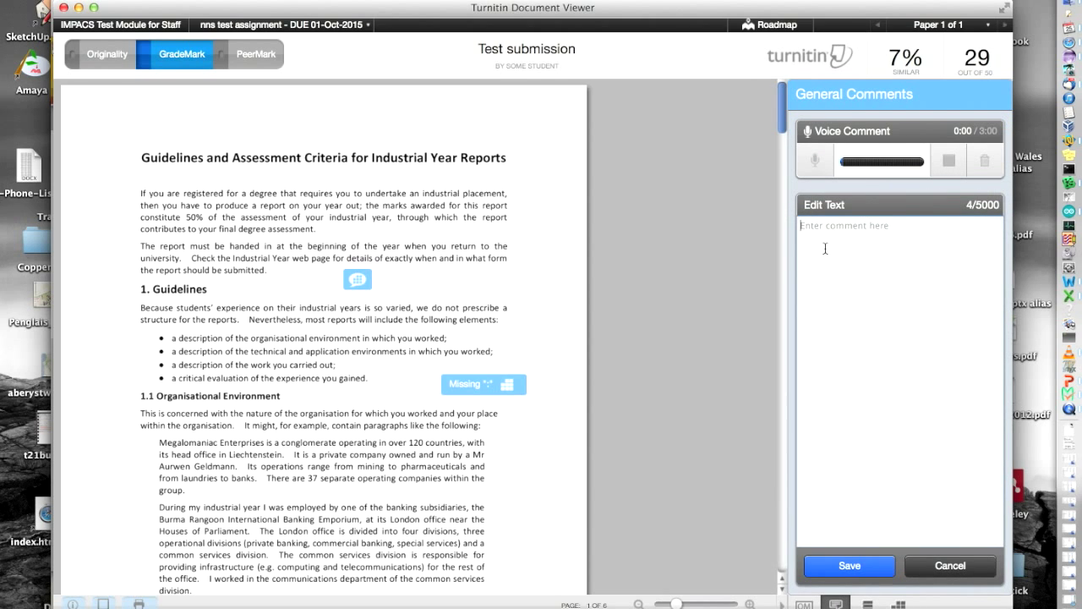
pyautogui.write('Here are my overall comments on the report.')
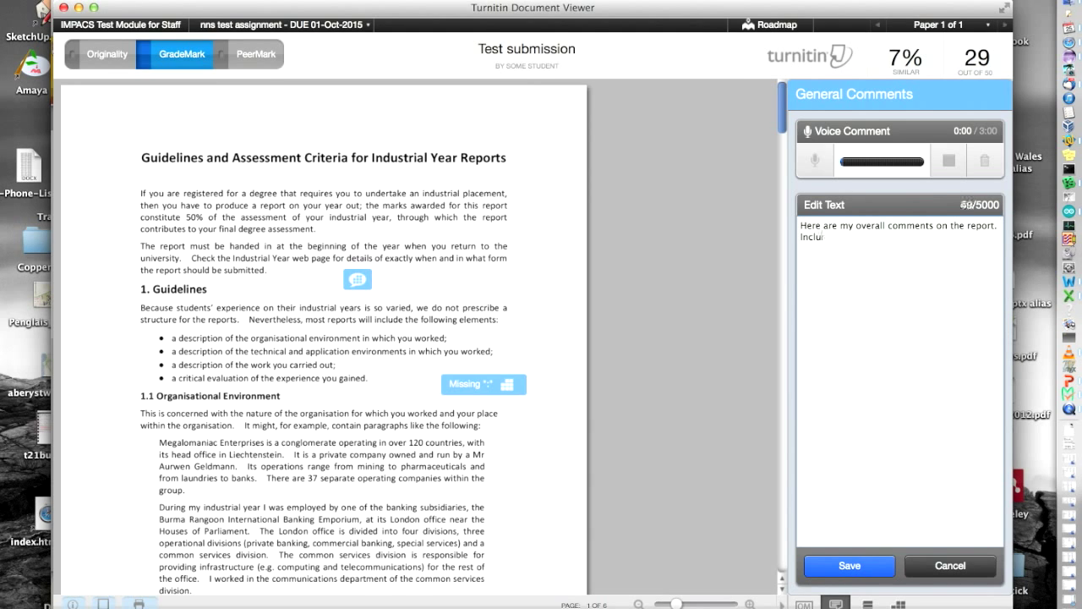
# - Continue the comment with "Include a summary of the quality of the content plus anything you feel necessary about the structure and presentation." and save it
pyautogui.write('summary of the quality')
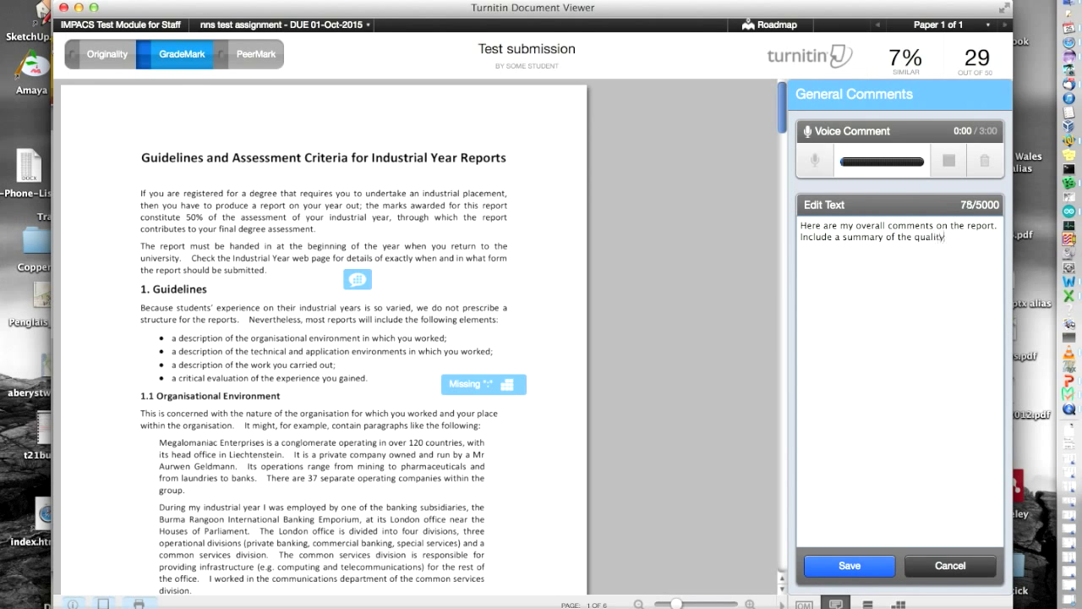
pyautogui.write(' of the content plus anything you feel necessary about the ')
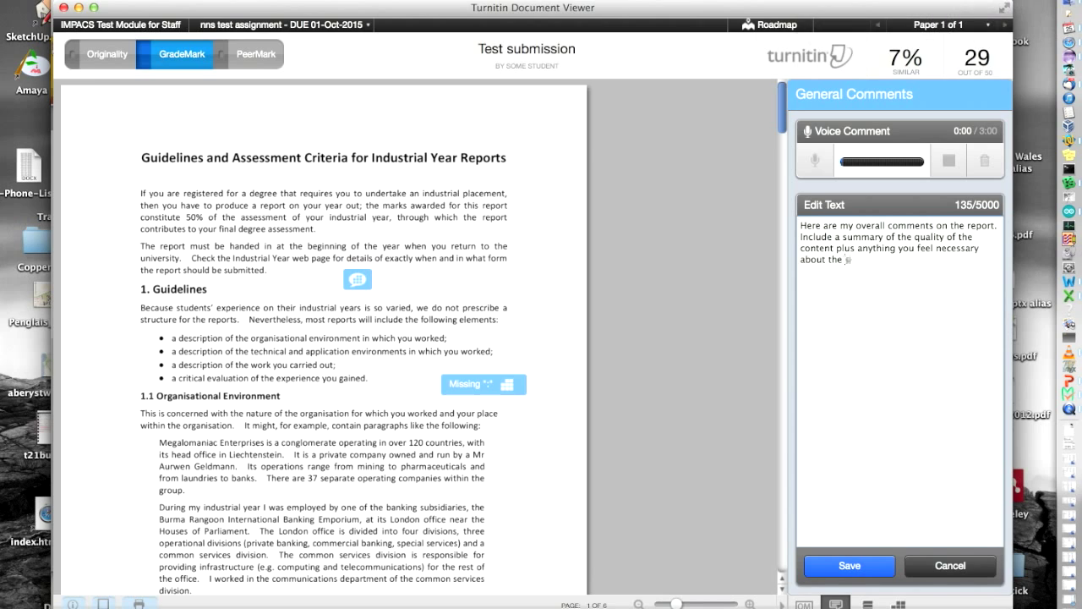
pyautogui.write('structure and presentation.')
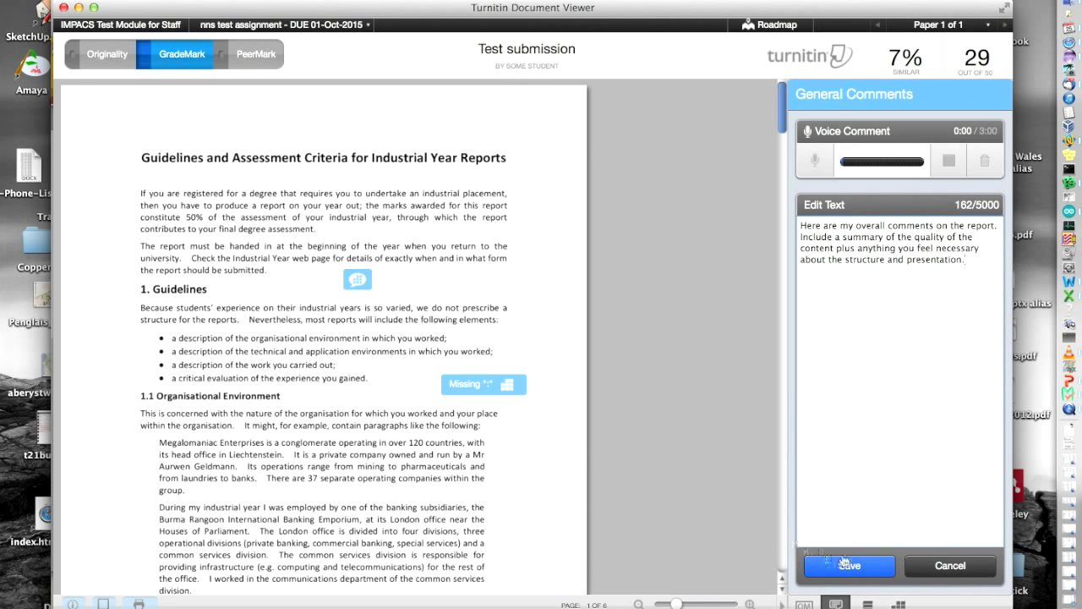
pyautogui.click(868, 569)
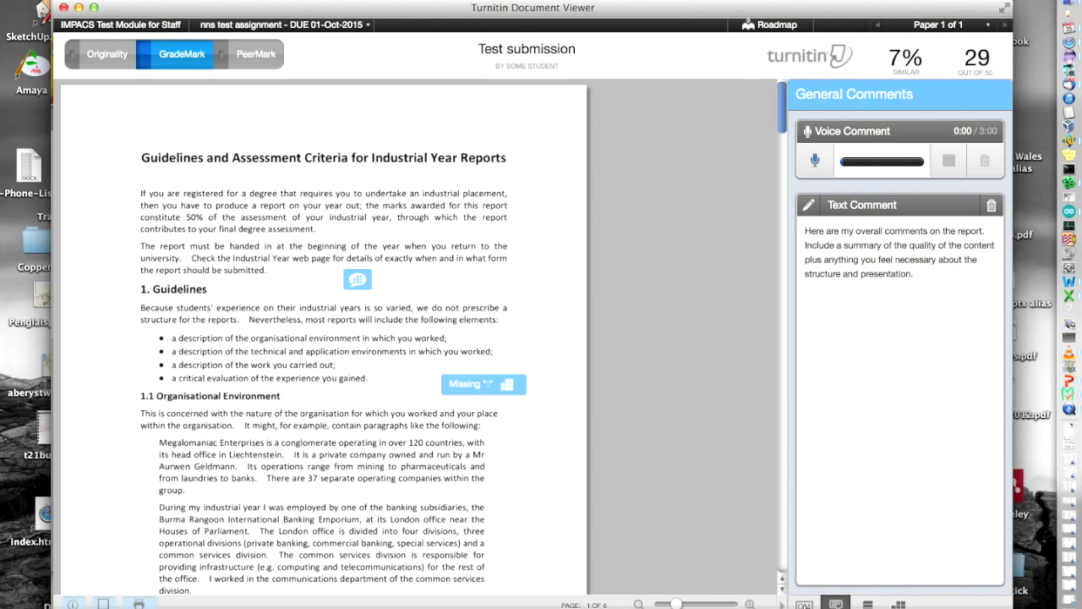
# - Review the QuickMarks, general comments and rubric scores of the submission
pyautogui.click(804, 604)
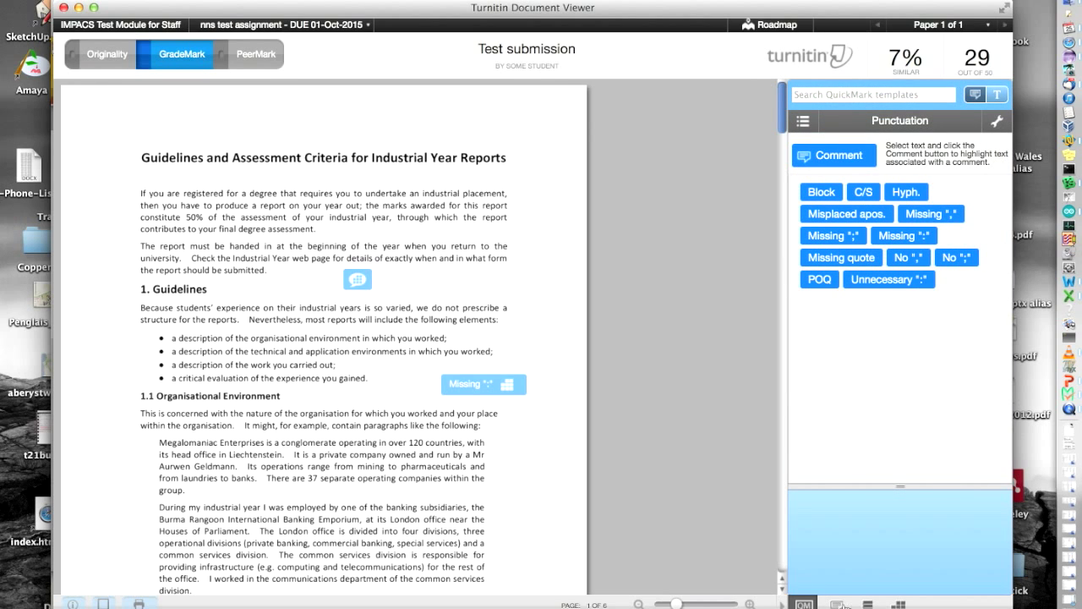
pyautogui.click(836, 603)
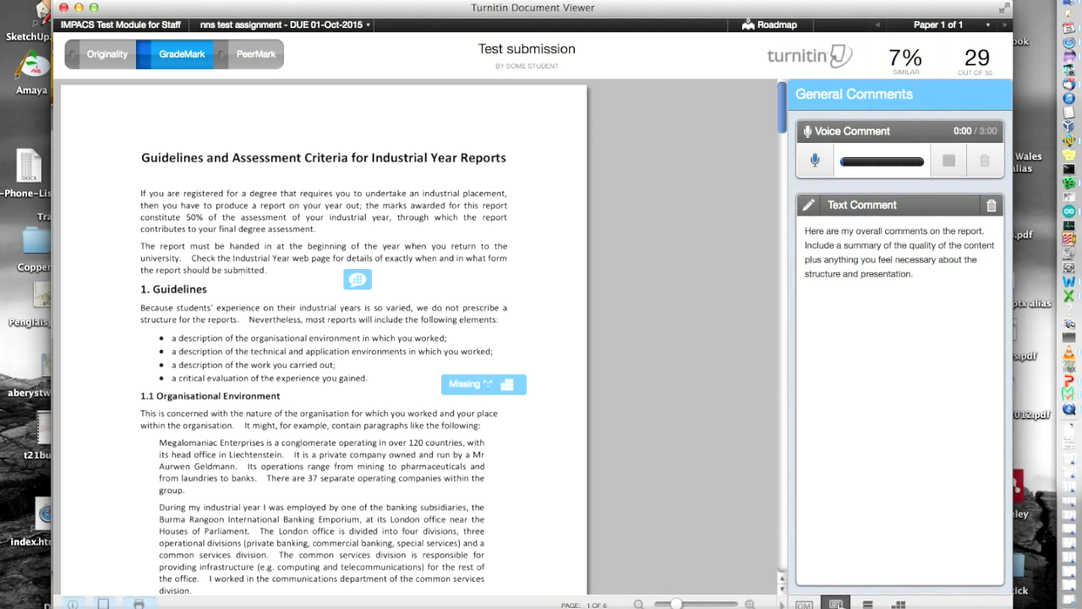
pyautogui.click(899, 604)
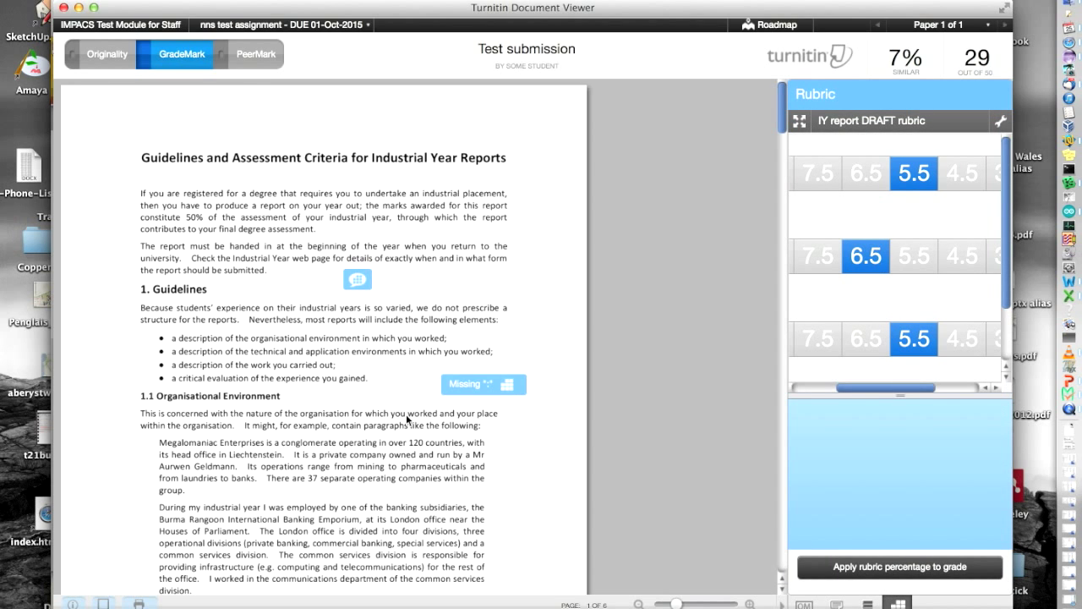
pyautogui.moveTo(778, 102); pyautogui.dragTo(741, 295)
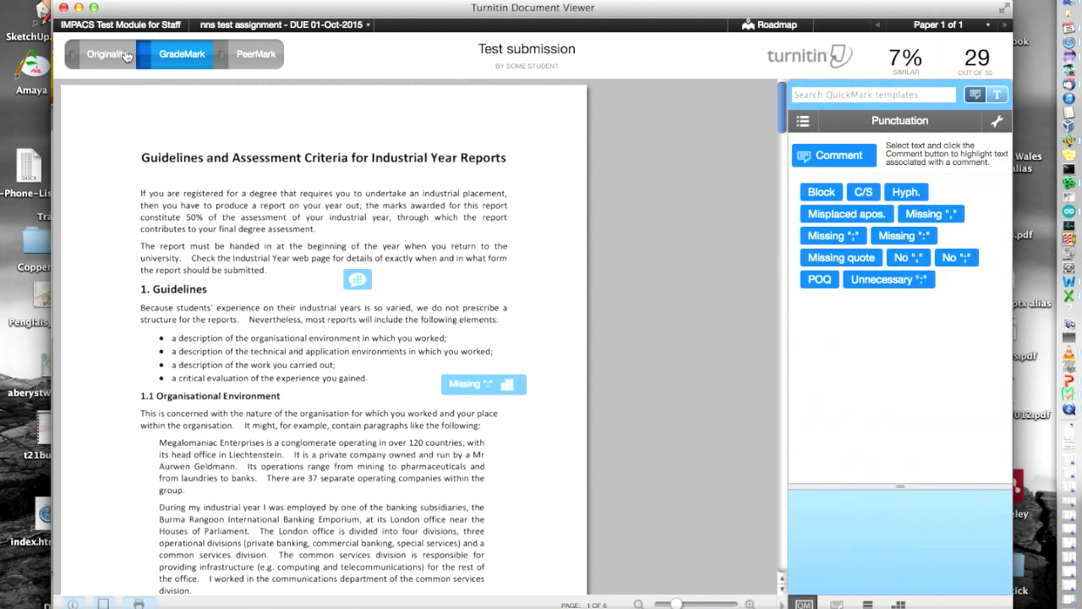
# - Examine the Originality report's highlighted matches in section 1.2 Technical and Application Environments
pyautogui.click(117, 64)
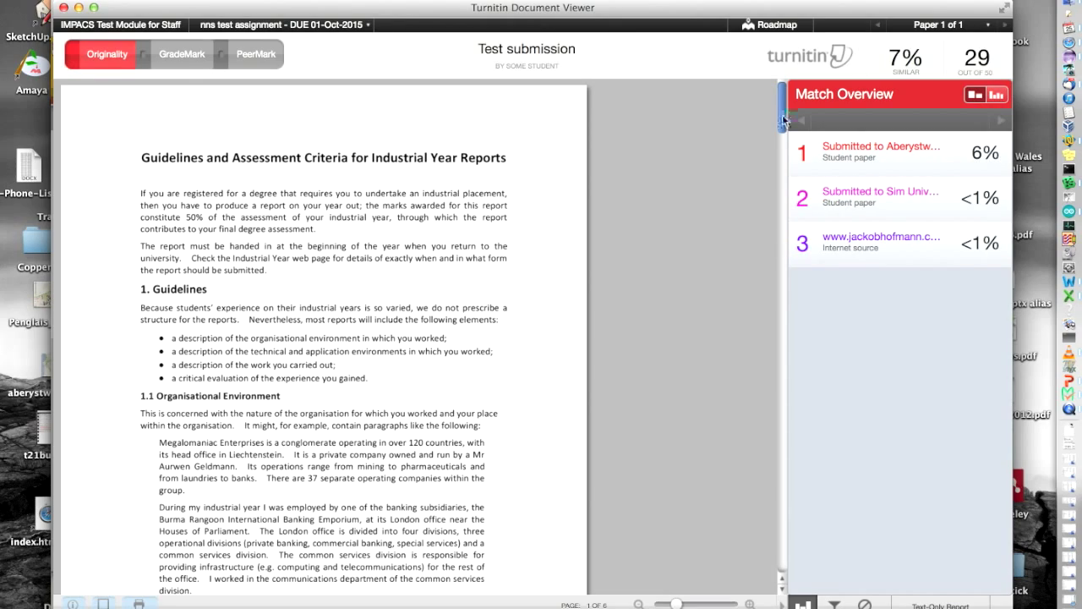
pyautogui.scroll(-10, 783, 121)
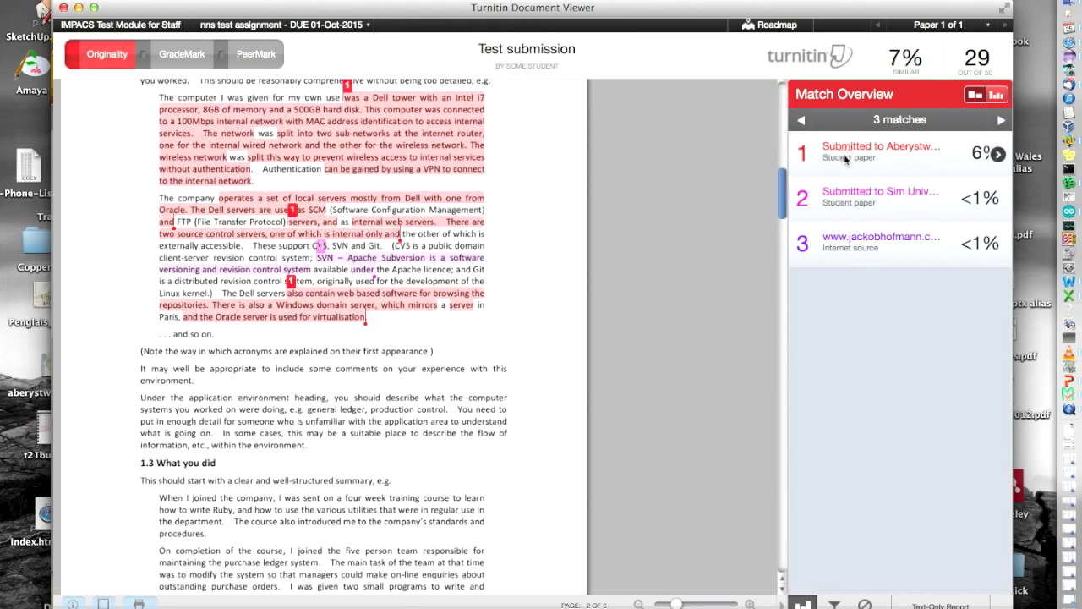
pyautogui.scroll(3, 783, 188)
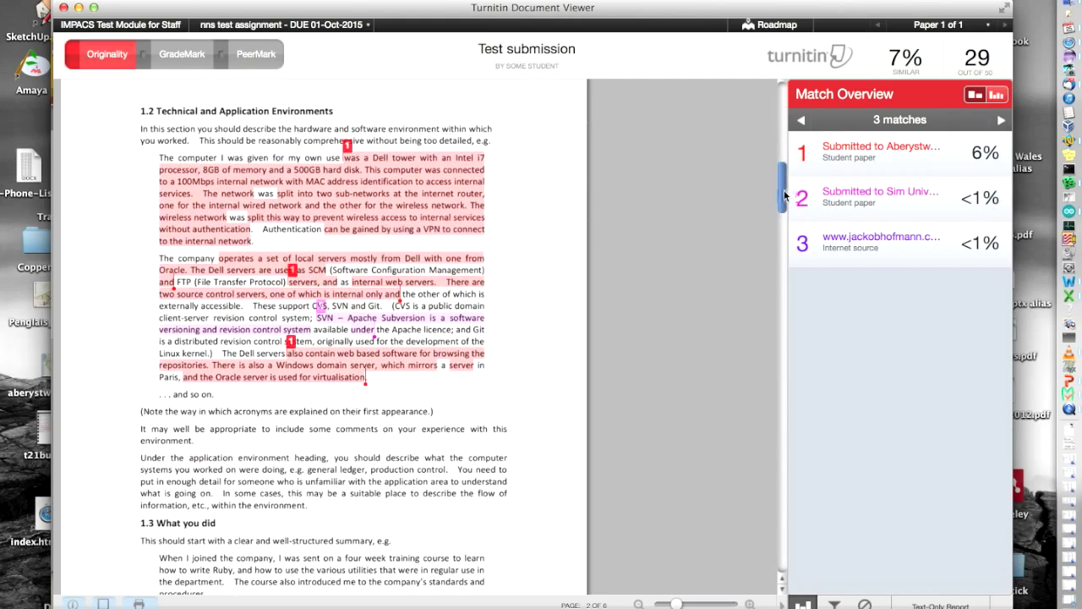
pyautogui.moveTo(784, 199); pyautogui.dragTo(739, 102)
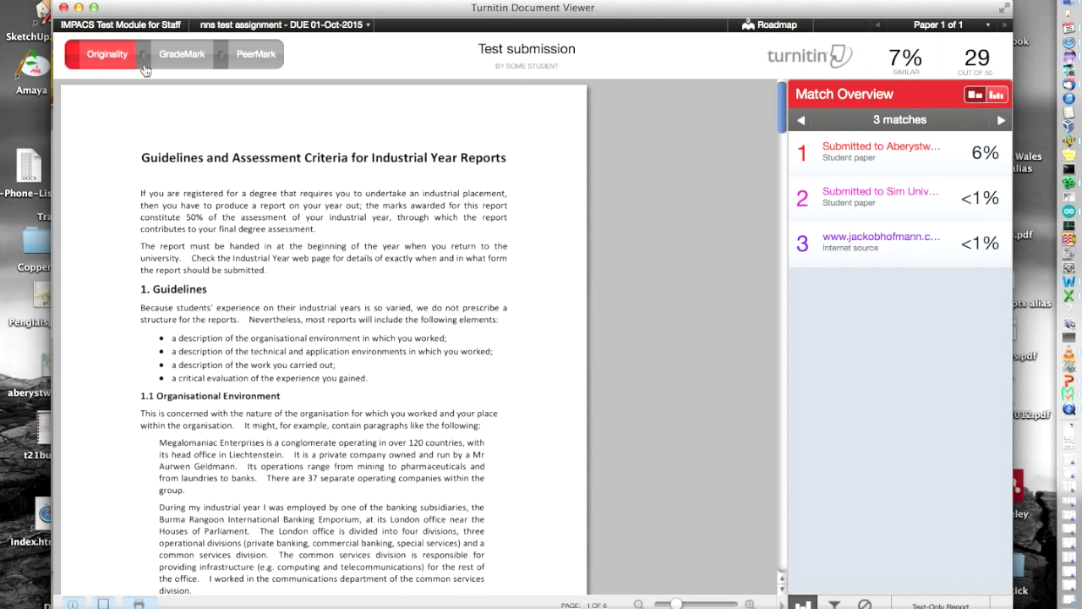
# - Return the submission to GradeMark and close the document viewer
pyautogui.click(179, 55)
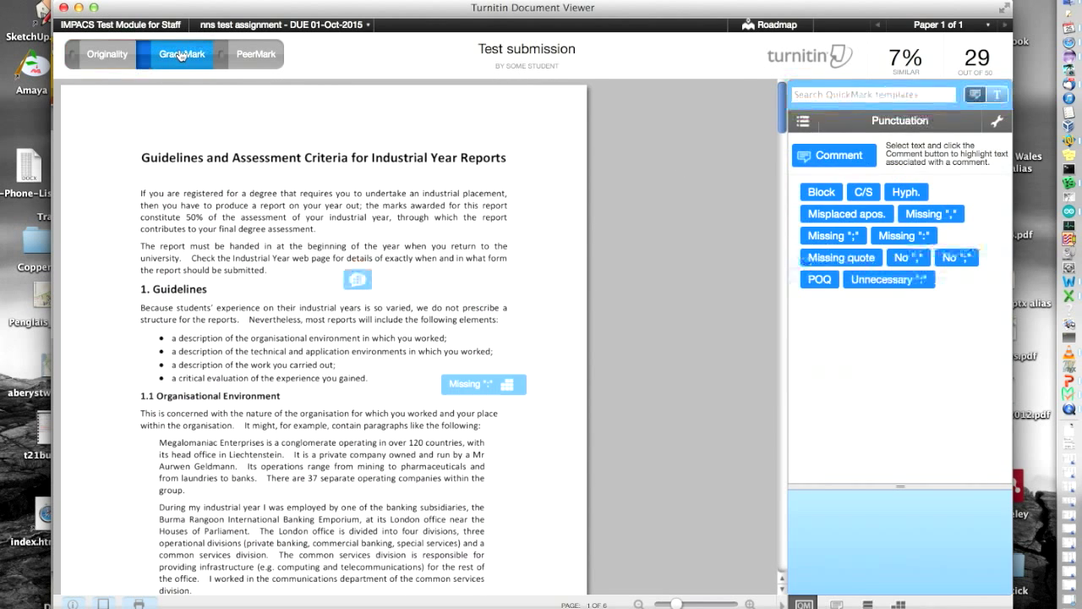
pyautogui.click(64, 8)
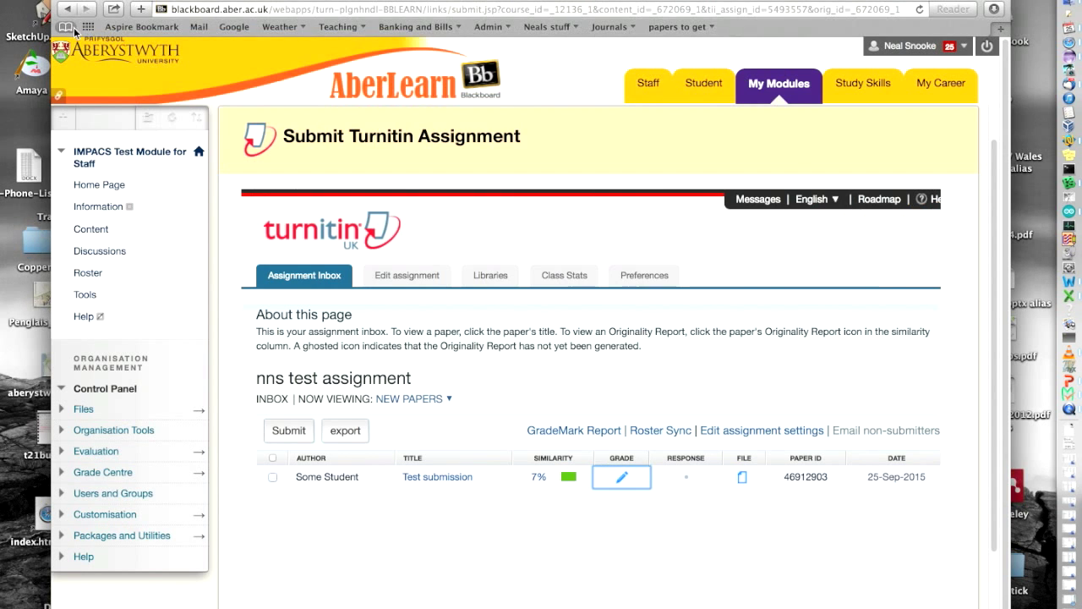